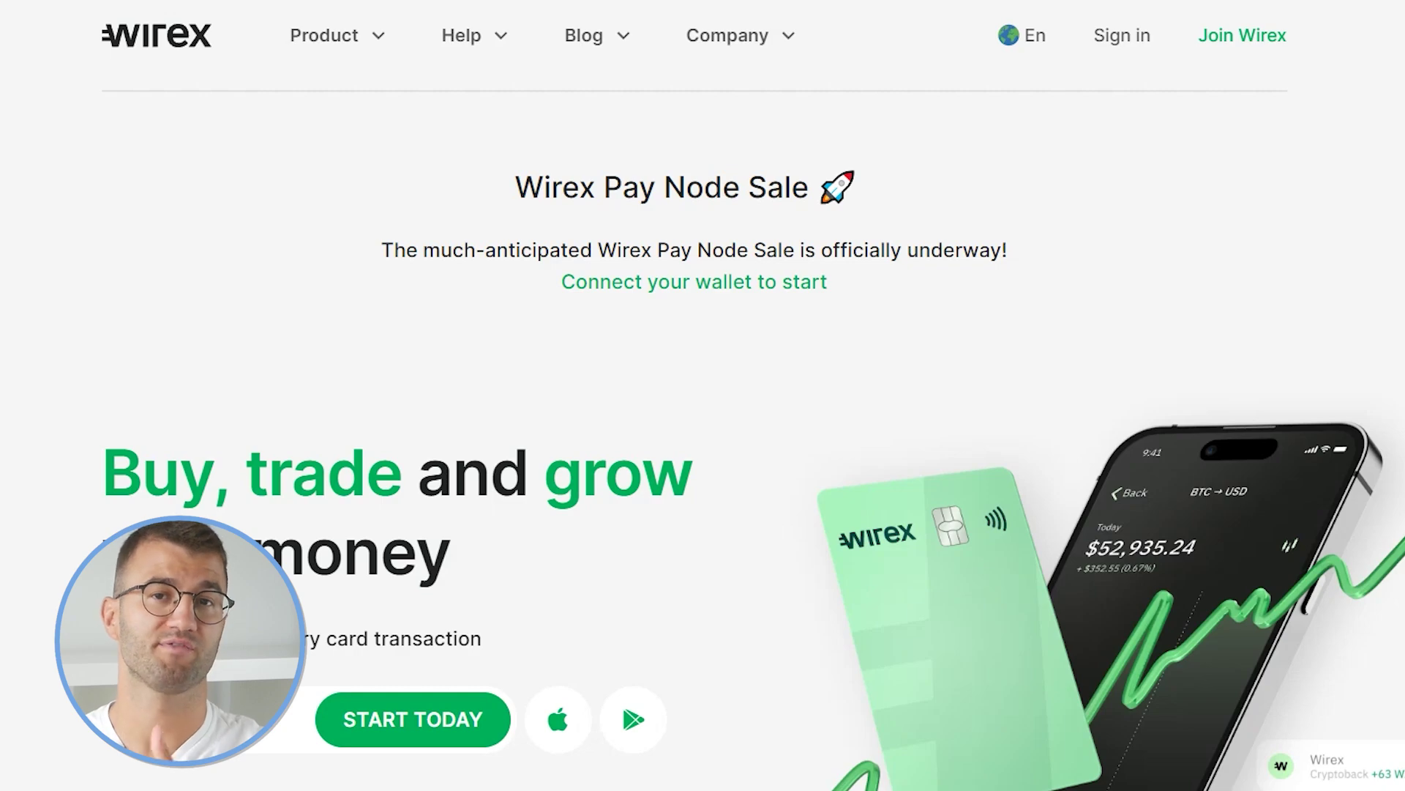
- Scroll the Wirex homepage down past the hero to the card, Cryptoback and Wirex Token sections
{"action": "scroll", "coordinate": [703, 440], "scroll_direction": "down", "scroll_amount": 3}
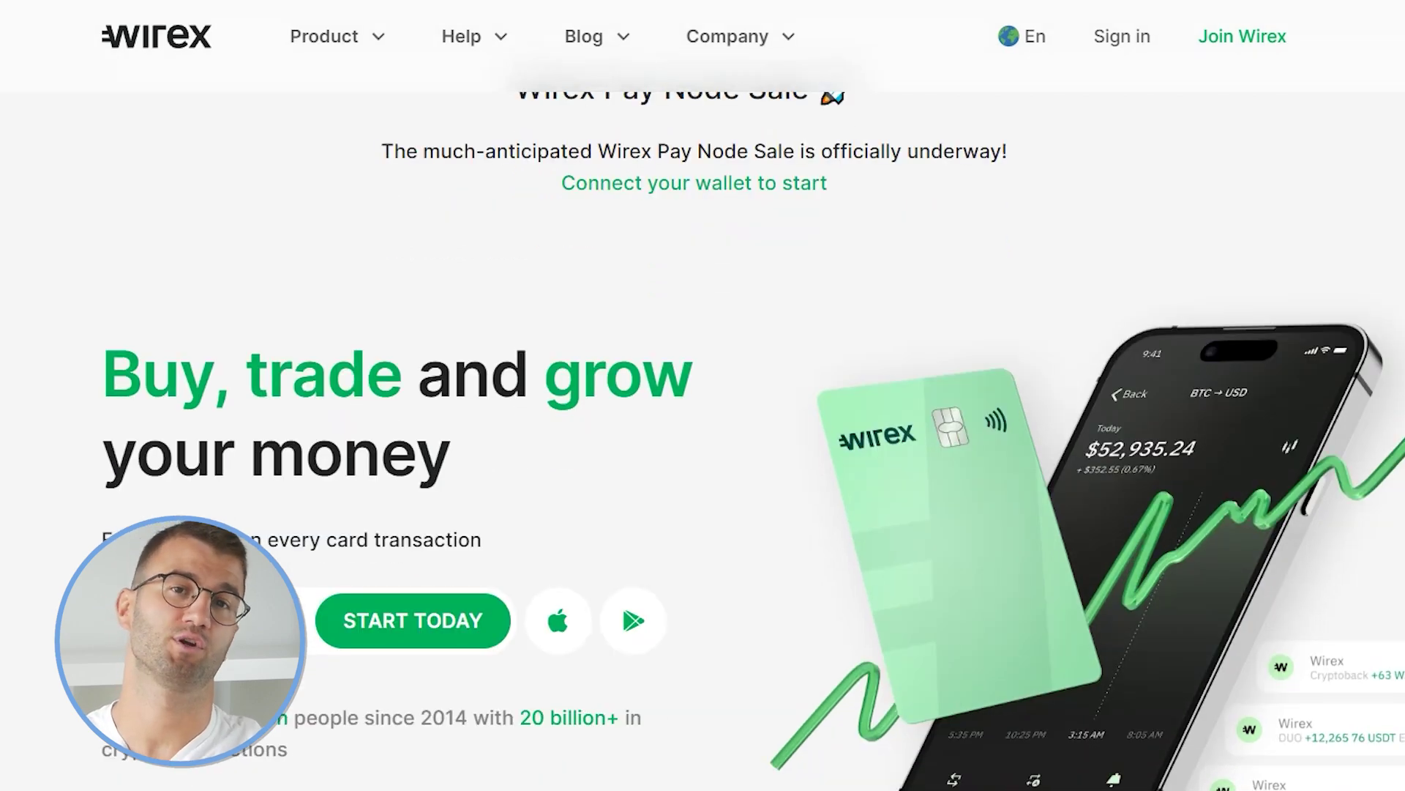
{"action": "scroll", "coordinate": [702, 439], "scroll_direction": "down", "scroll_amount": 10}
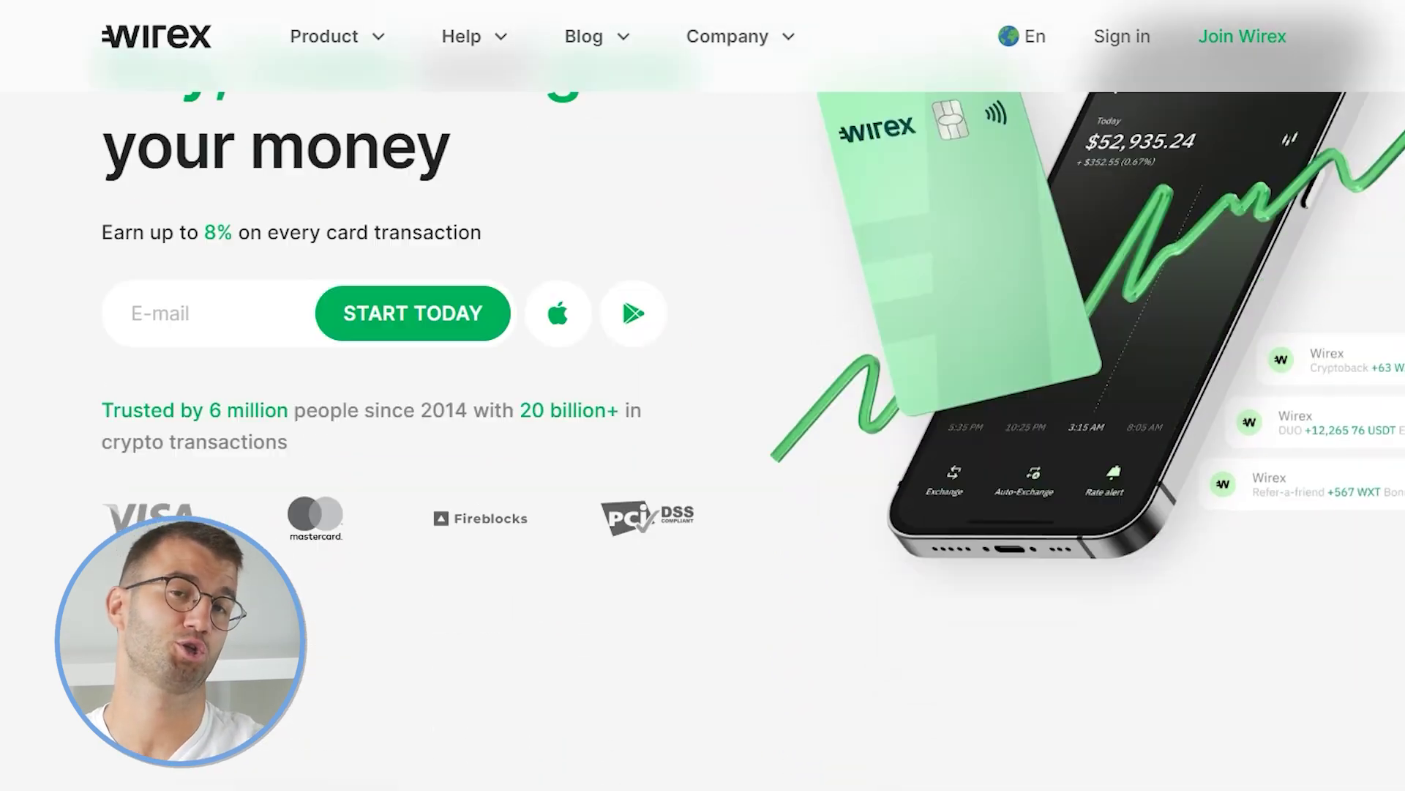
{"action": "scroll", "coordinate": [702, 439], "scroll_direction": "down", "scroll_amount": 6}
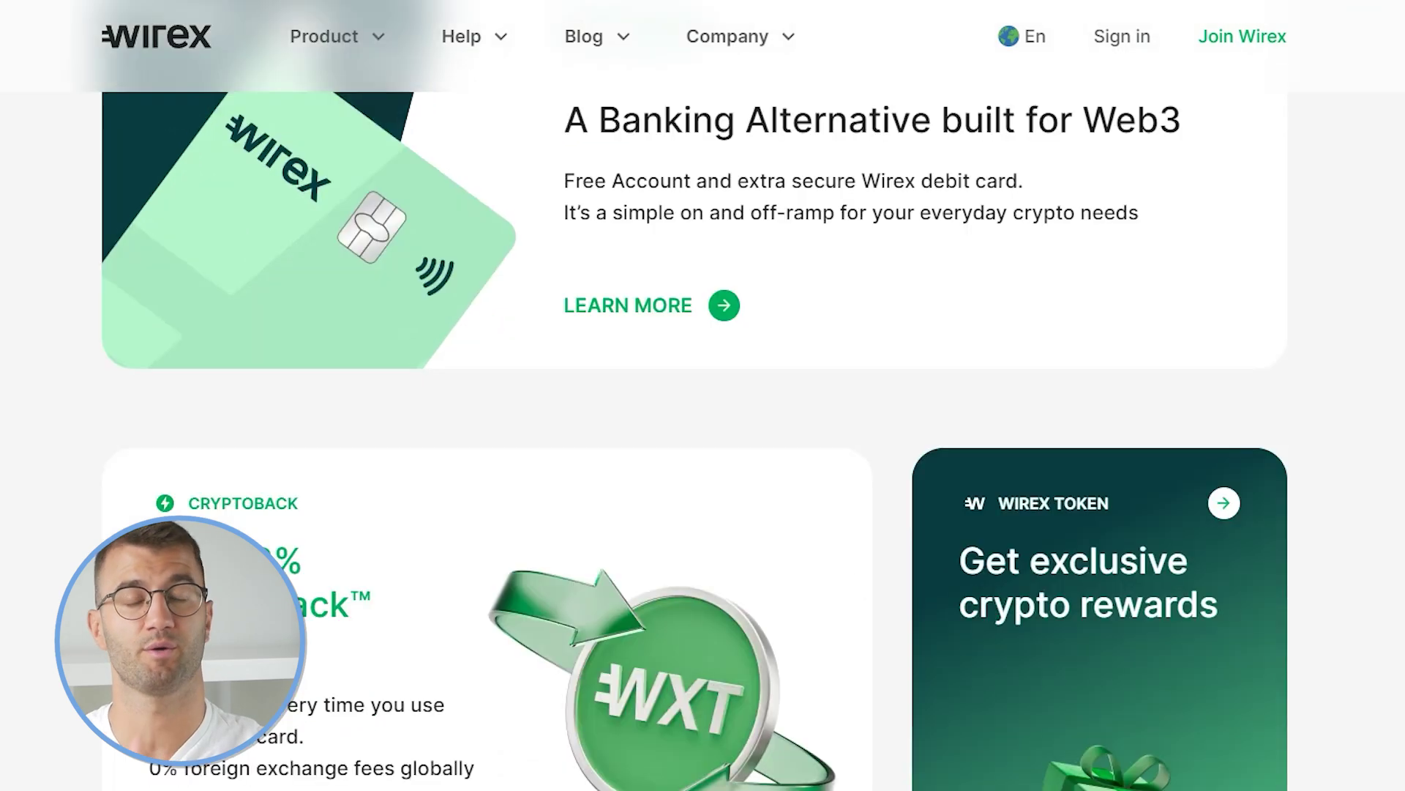
{"action": "scroll", "coordinate": [703, 439], "scroll_direction": "down", "scroll_amount": 9}
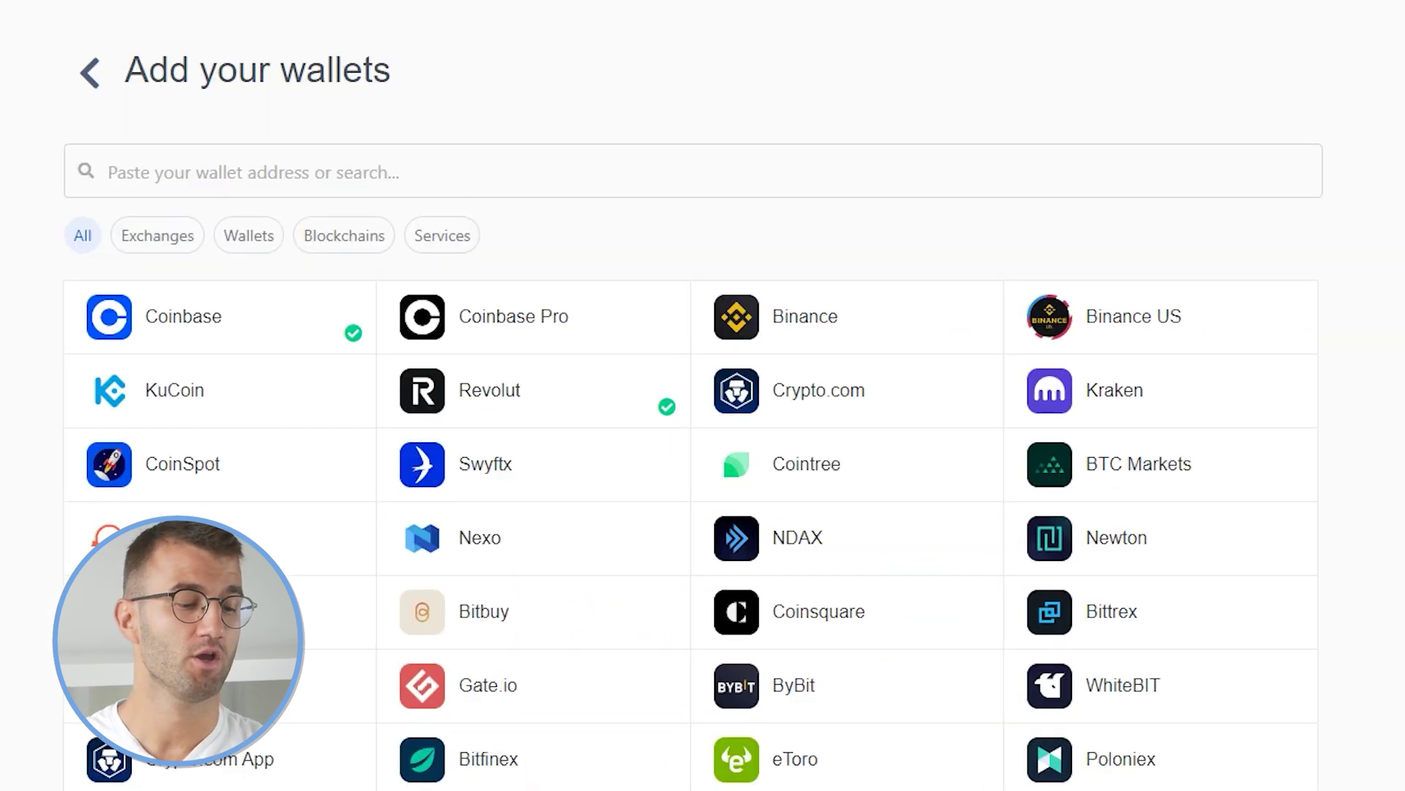
- Search the Koinly wallet list for 'wirex' and open the Wirex result
{"action": "left_click", "coordinate": [124, 171]}
{"action": "type", "text": "wirex"}
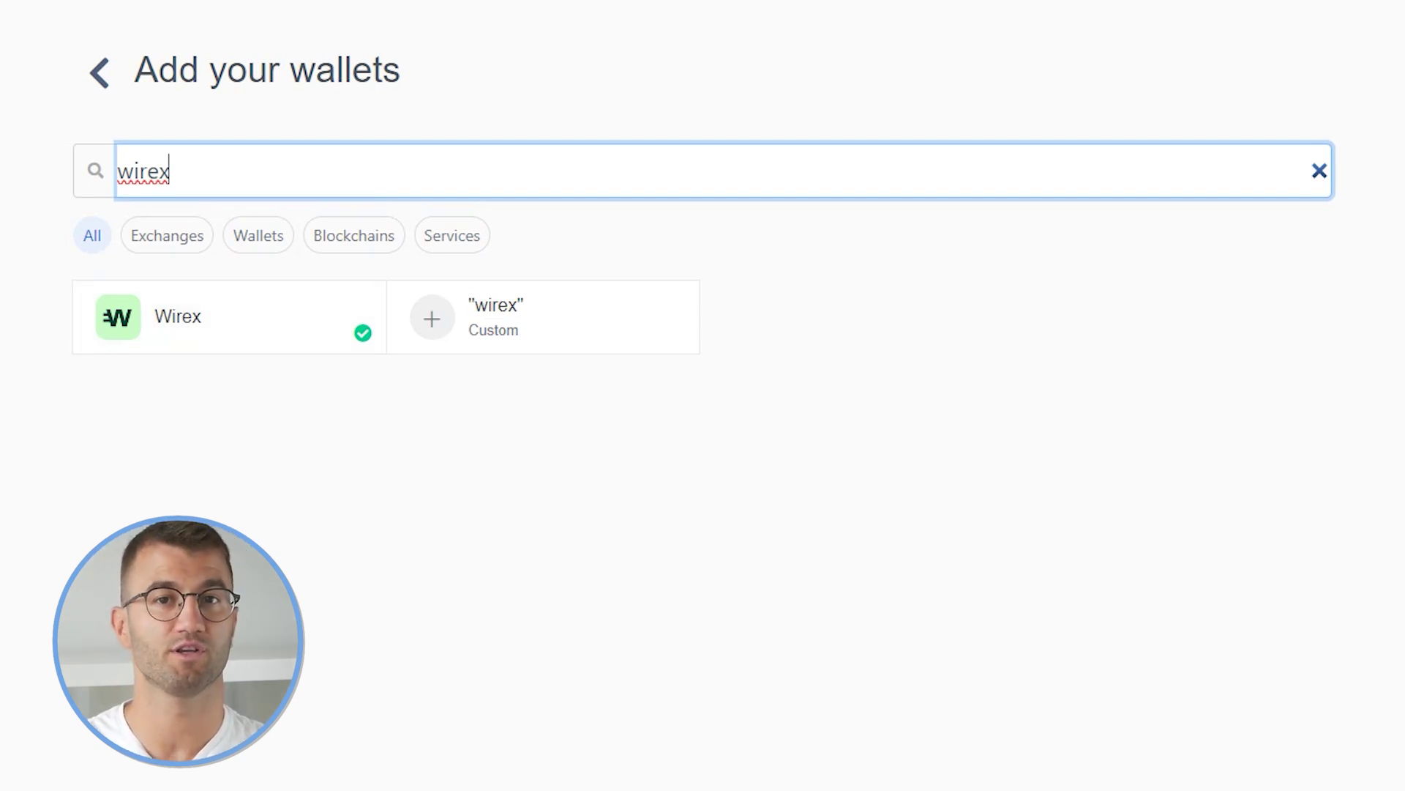
{"action": "key", "text": "Return"}
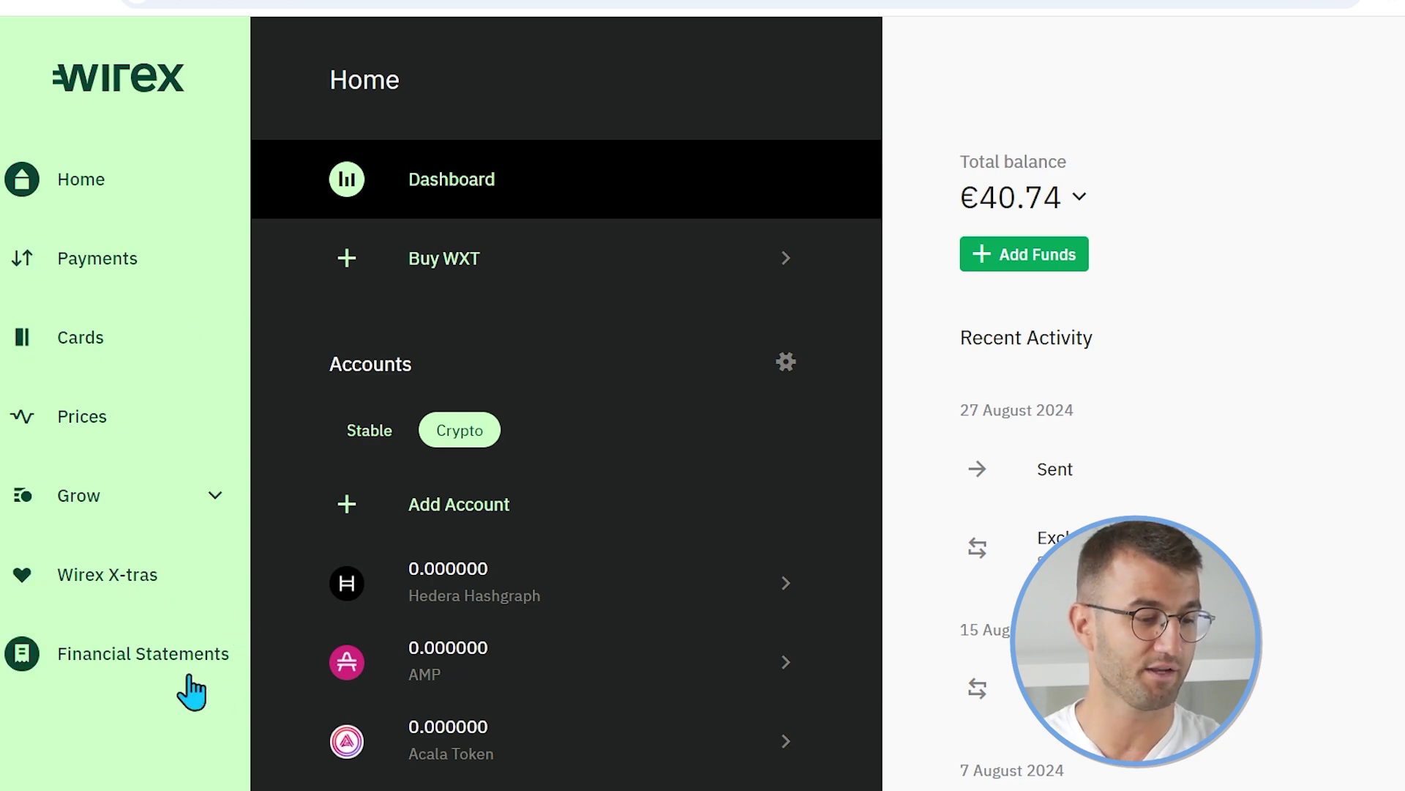
- Go to the Wirex Financial Statements page from the sidebar
{"action": "left_click", "coordinate": [160, 668]}
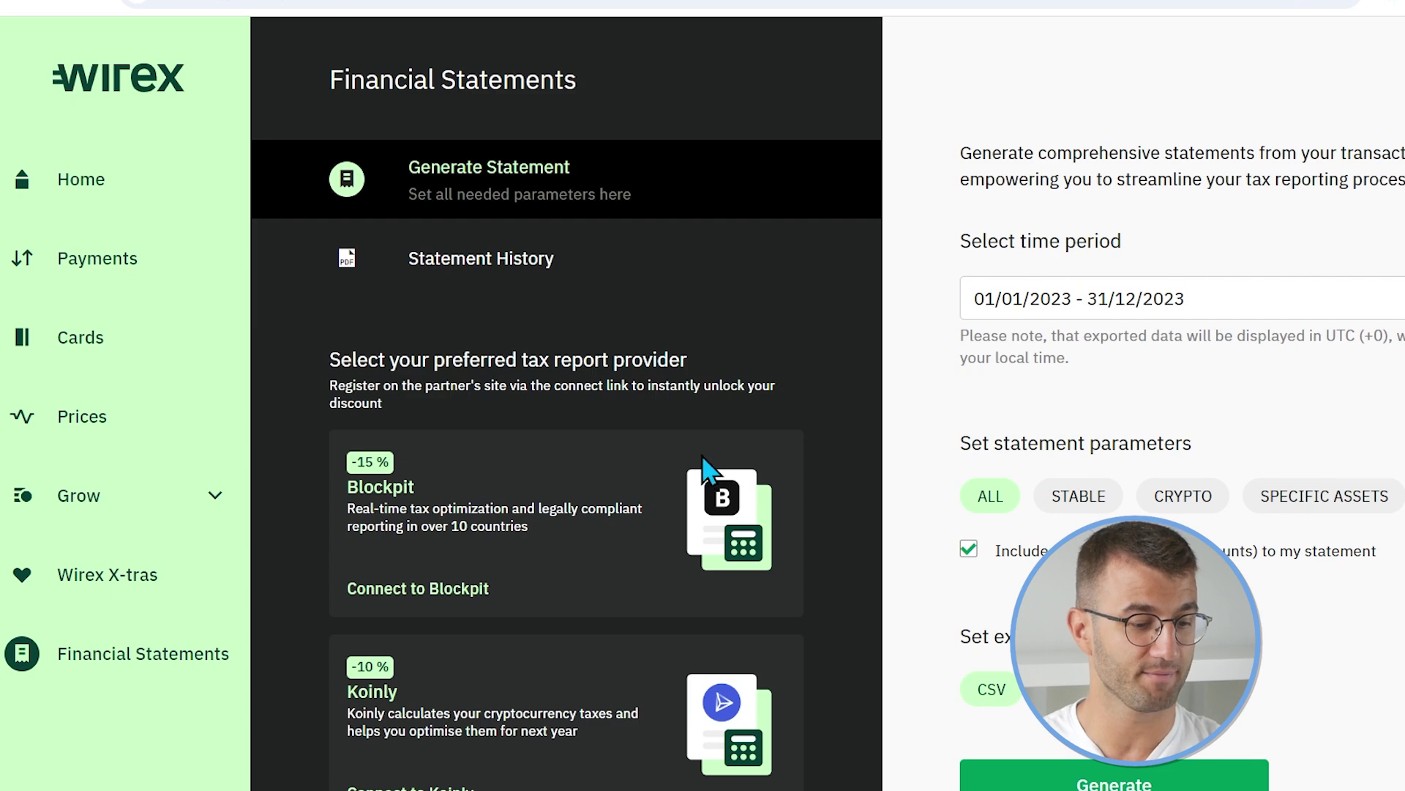
{"action": "scroll", "coordinate": [667, 518], "scroll_direction": "down", "scroll_amount": 5}
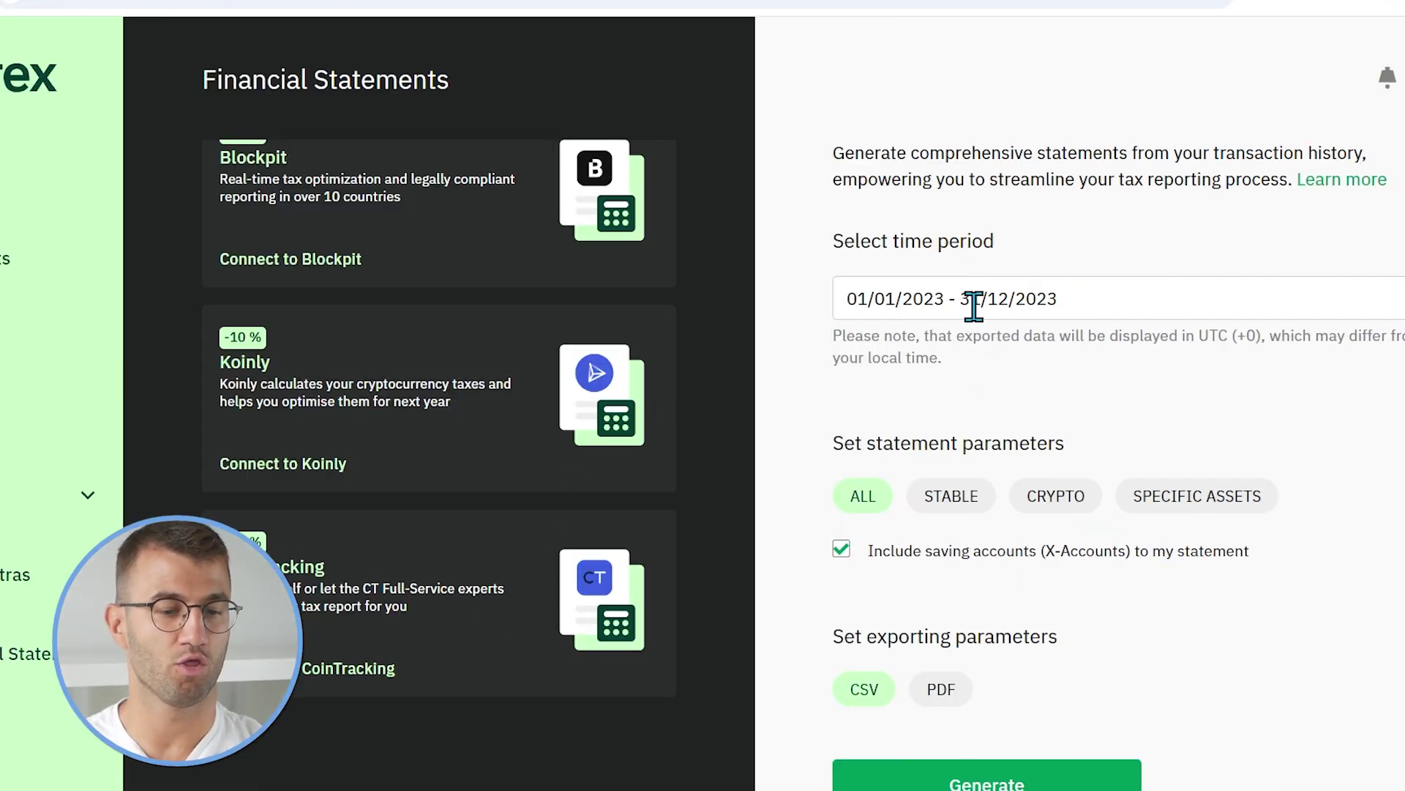
{"action": "scroll", "coordinate": [582, 369], "scroll_direction": "up", "scroll_amount": 5}
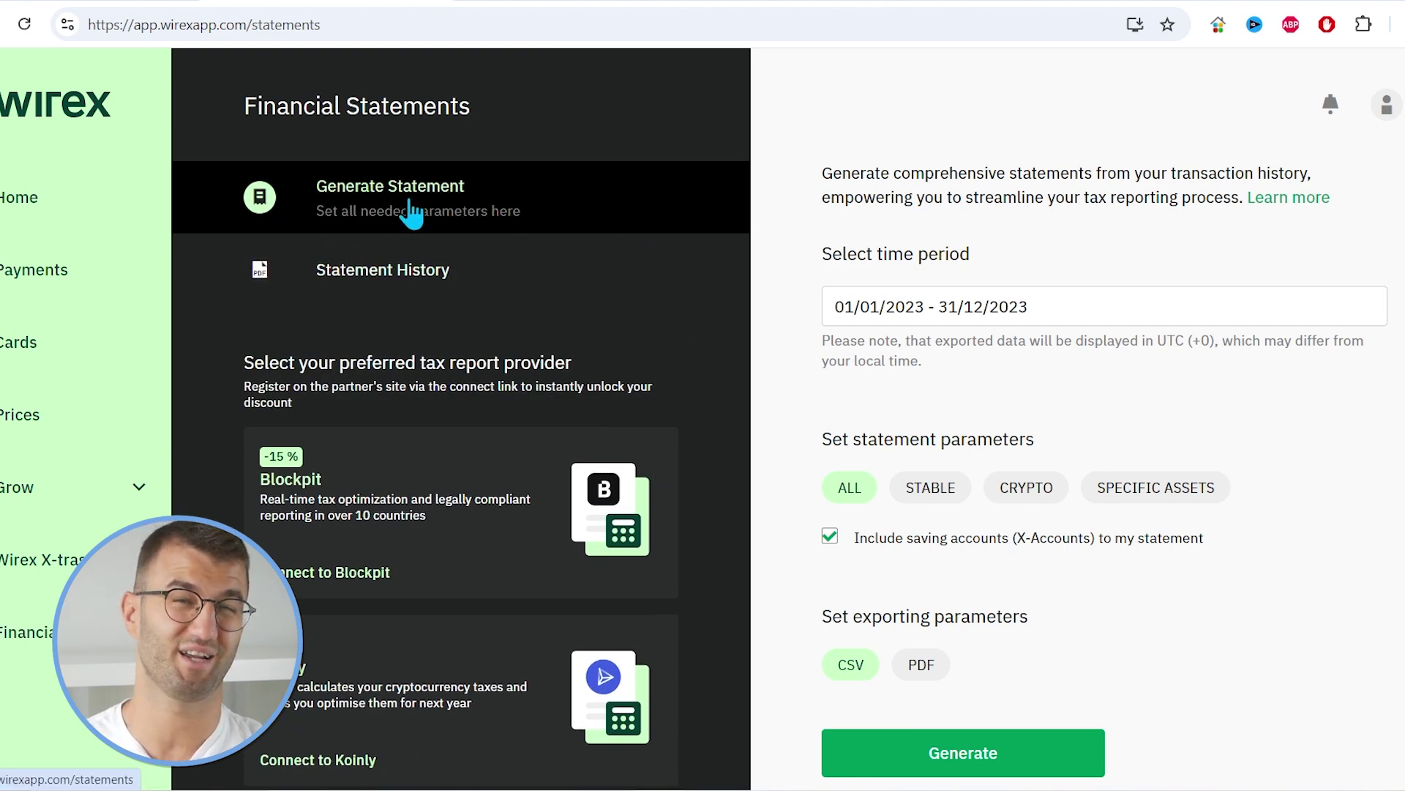
- Choose a custom statement period and advance the start-date calendar eight months forward
{"action": "left_click", "coordinate": [878, 315]}
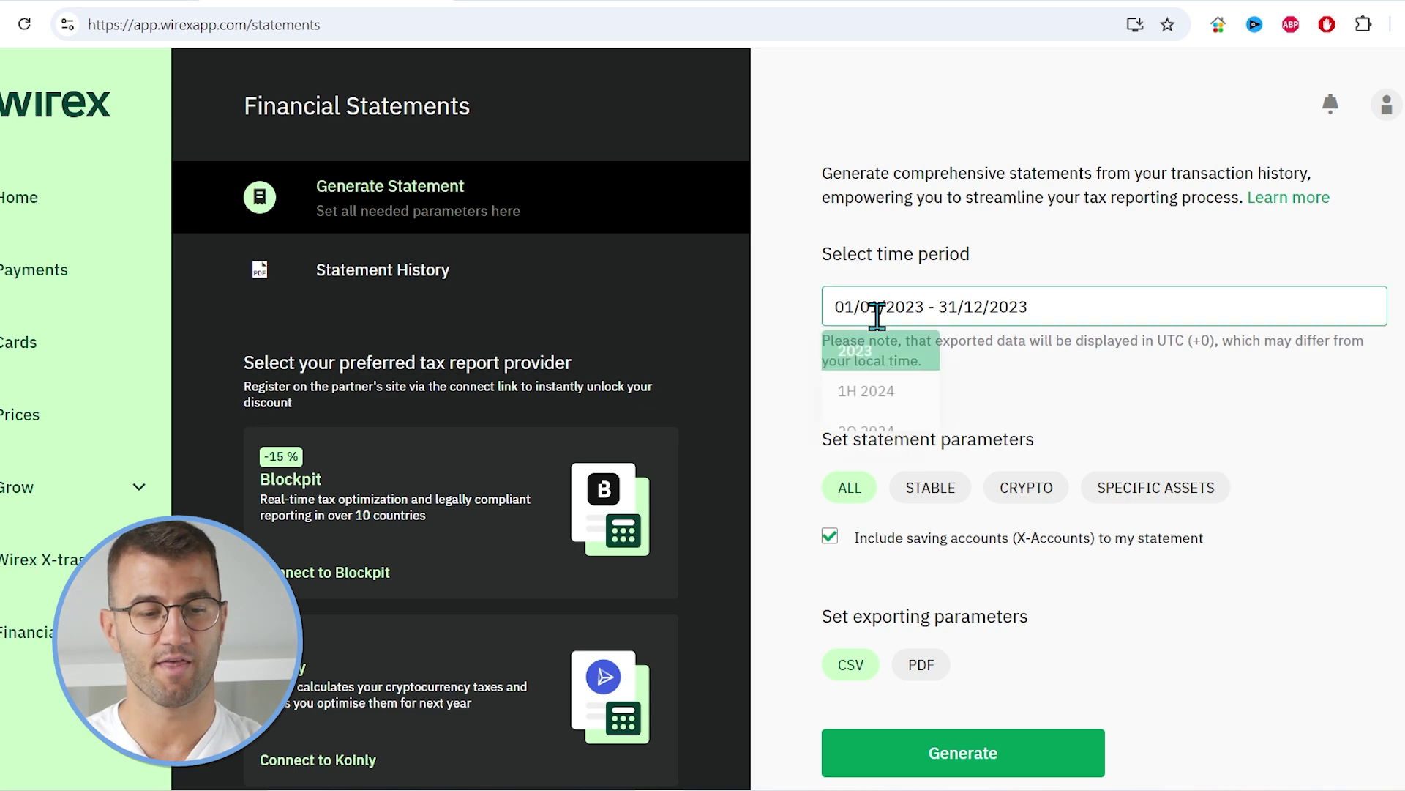
{"action": "left_click", "coordinate": [919, 547]}
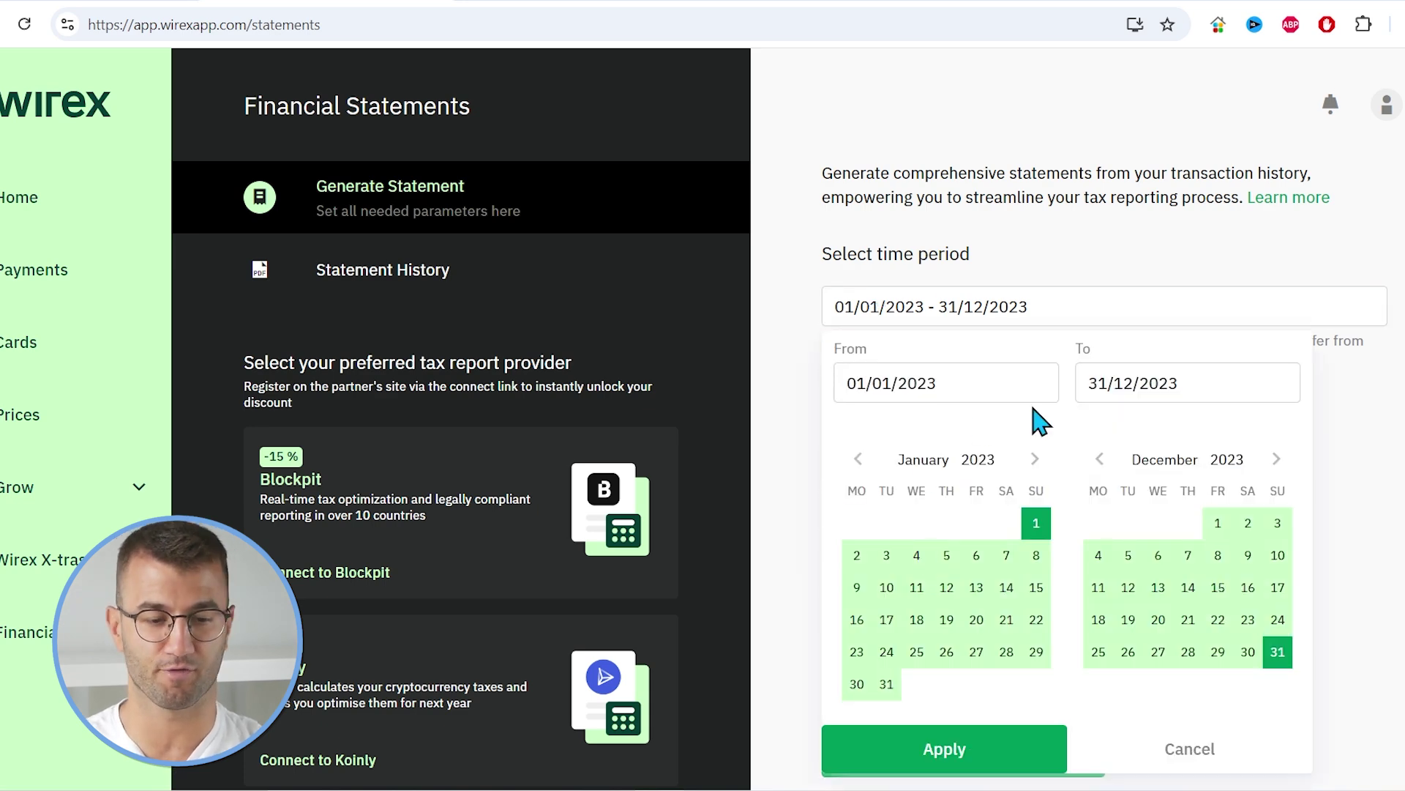
{"action": "left_click", "coordinate": [1035, 460]}
{"action": "left_click", "coordinate": [1036, 459]}
{"action": "left_click", "coordinate": [1035, 459]}
{"action": "left_click", "coordinate": [1035, 460]}
{"action": "left_click", "coordinate": [1035, 459]}
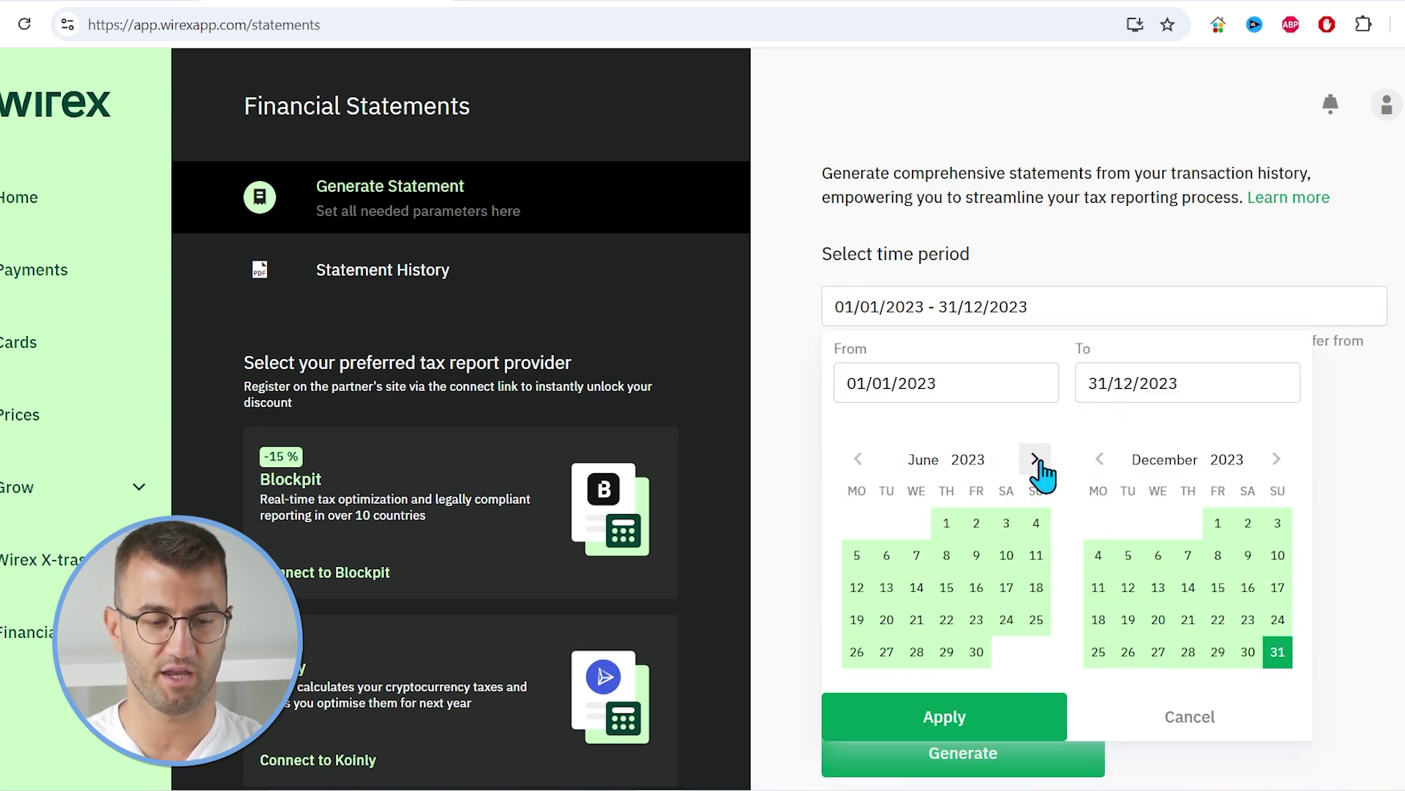
{"action": "left_click", "coordinate": [1036, 459]}
{"action": "left_click", "coordinate": [1036, 459]}
{"action": "left_click", "coordinate": [1038, 460]}
{"action": "left_click", "coordinate": [1039, 460]}
{"action": "left_click", "coordinate": [1043, 460]}
{"action": "left_click", "coordinate": [1035, 460]}
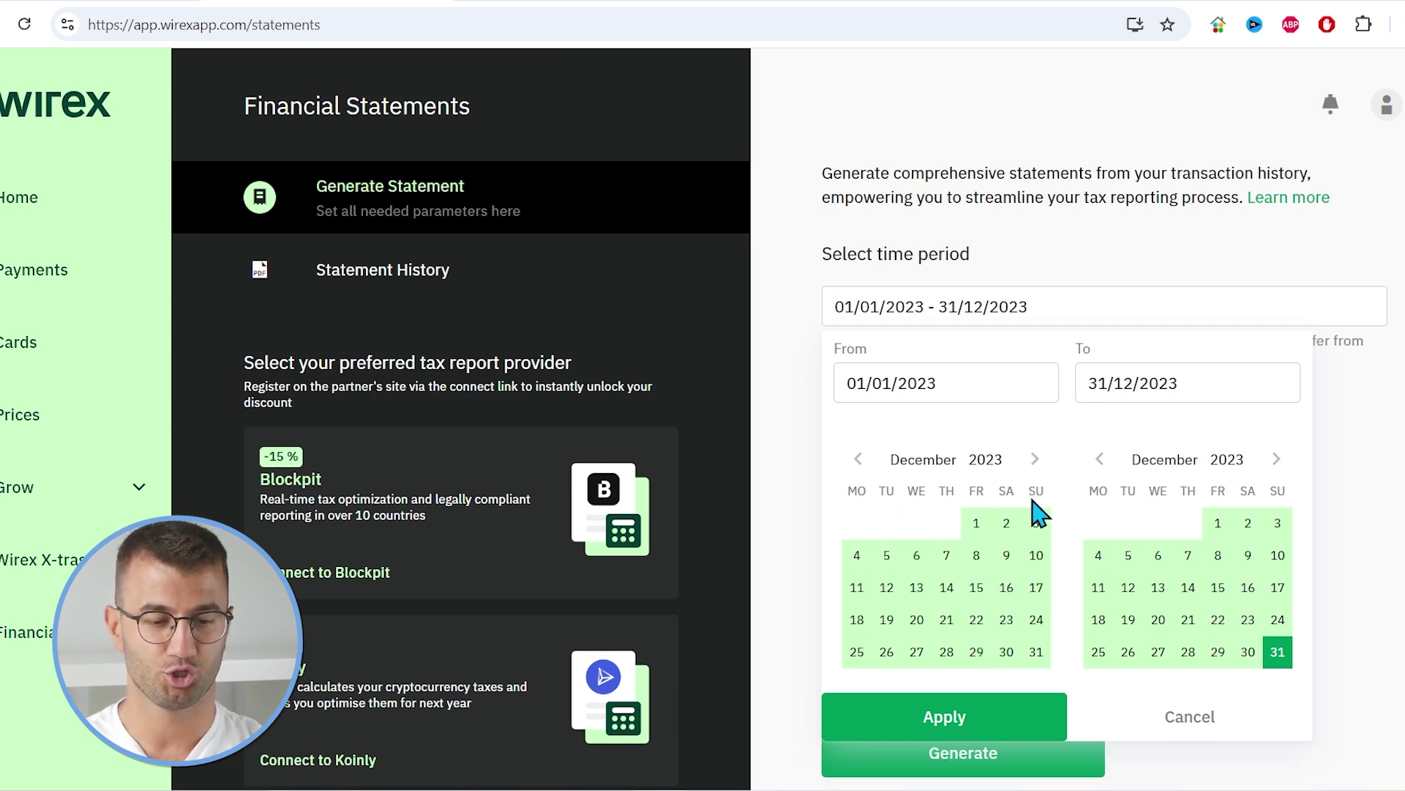
{"action": "scroll", "coordinate": [1047, 446], "scroll_direction": "down", "scroll_amount": 1}
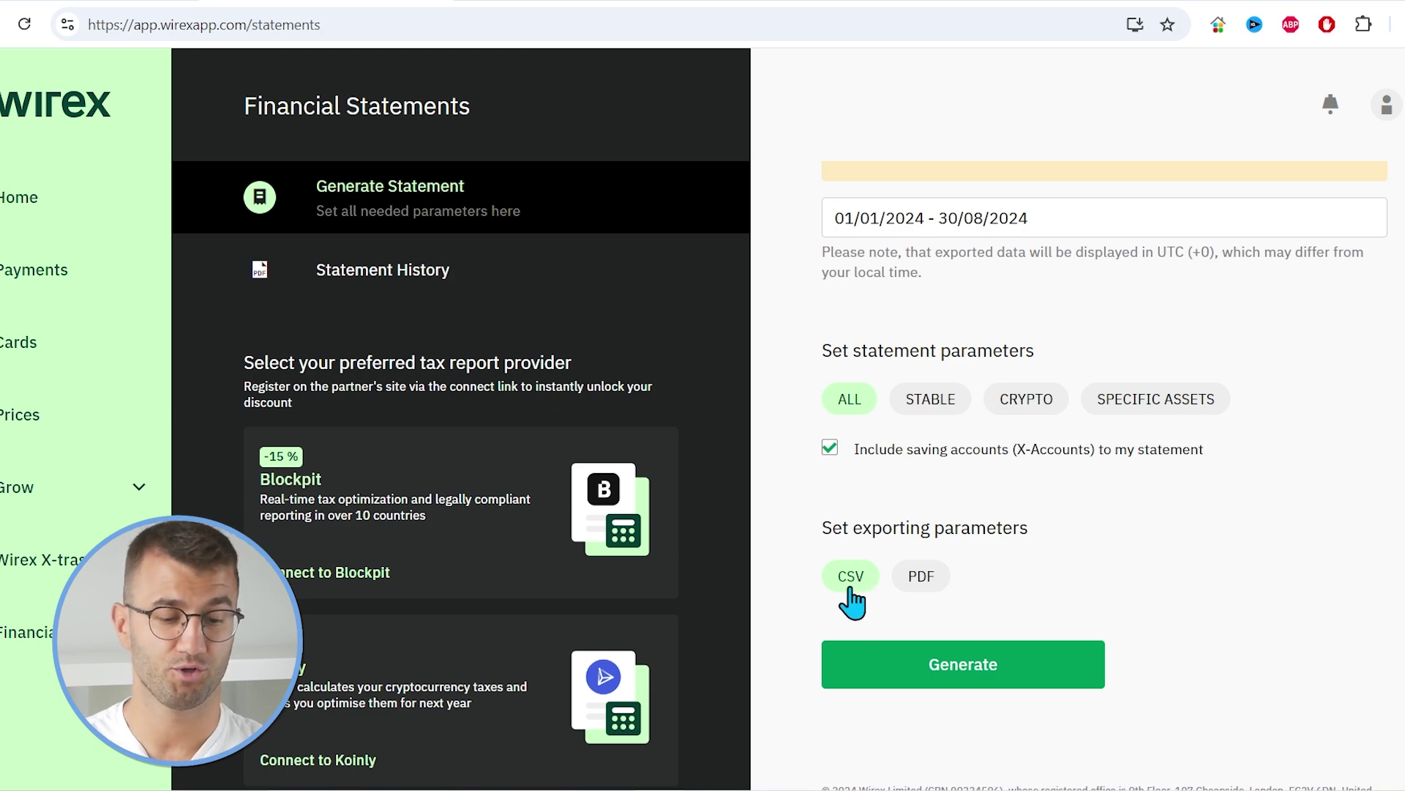
- Generate the Wirex statement as a CSV file
{"action": "left_click", "coordinate": [951, 666]}
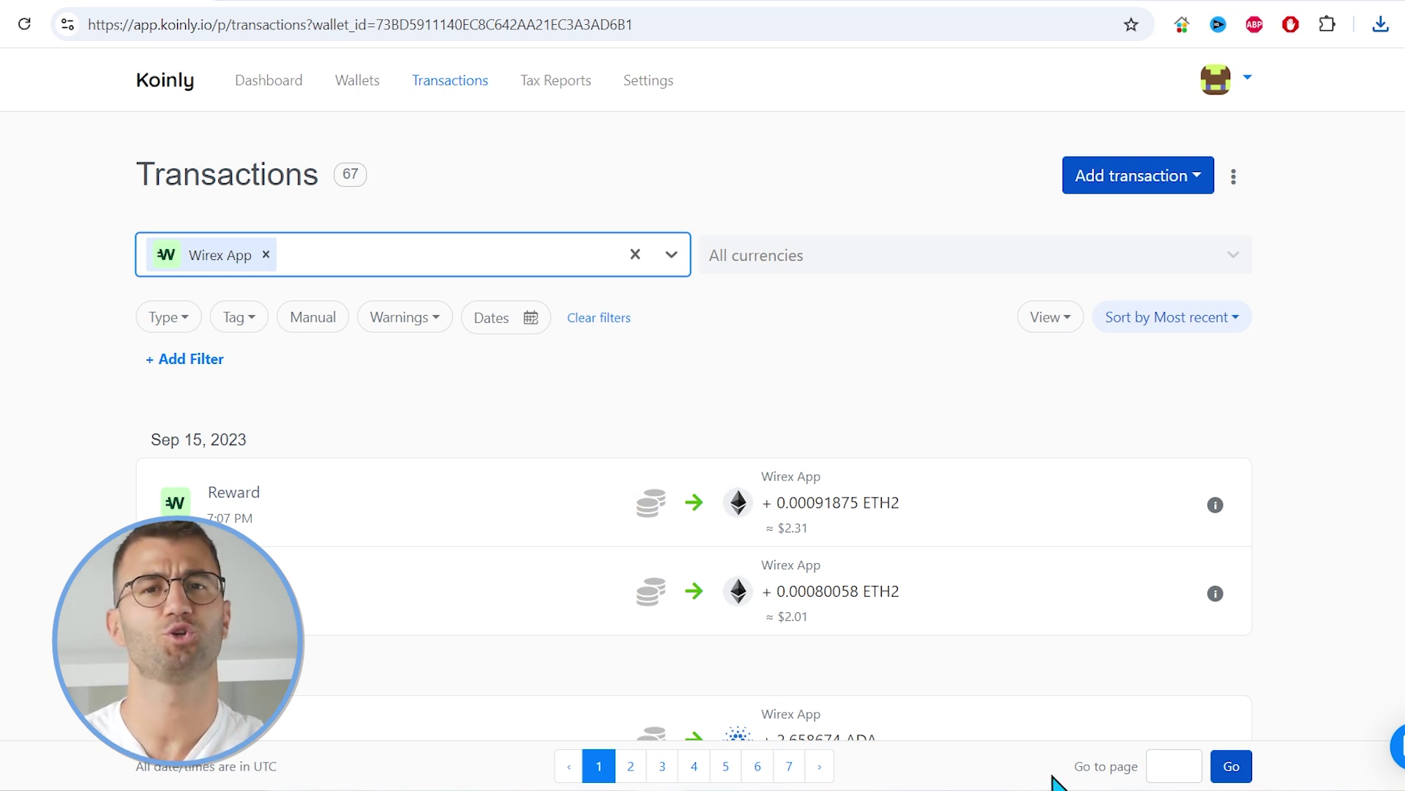
- Scroll down the Koinly Transactions list of imported Wirex App transactions
{"action": "scroll", "coordinate": [1267, 427], "scroll_direction": "down", "scroll_amount": 3}
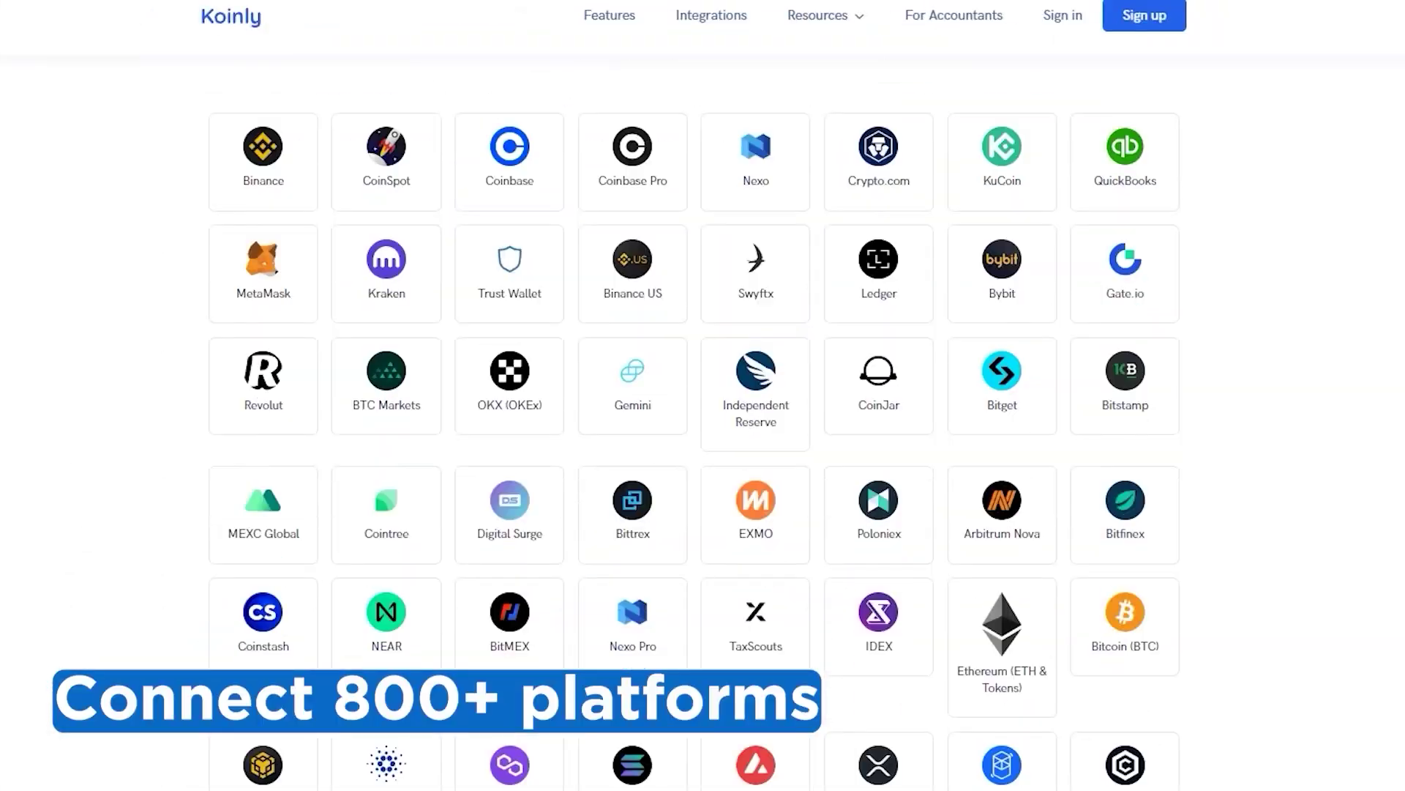
{"action": "scroll", "coordinate": [694, 422], "scroll_direction": "down", "scroll_amount": 3}
{"action": "scroll", "coordinate": [694, 423], "scroll_direction": "down", "scroll_amount": 4}
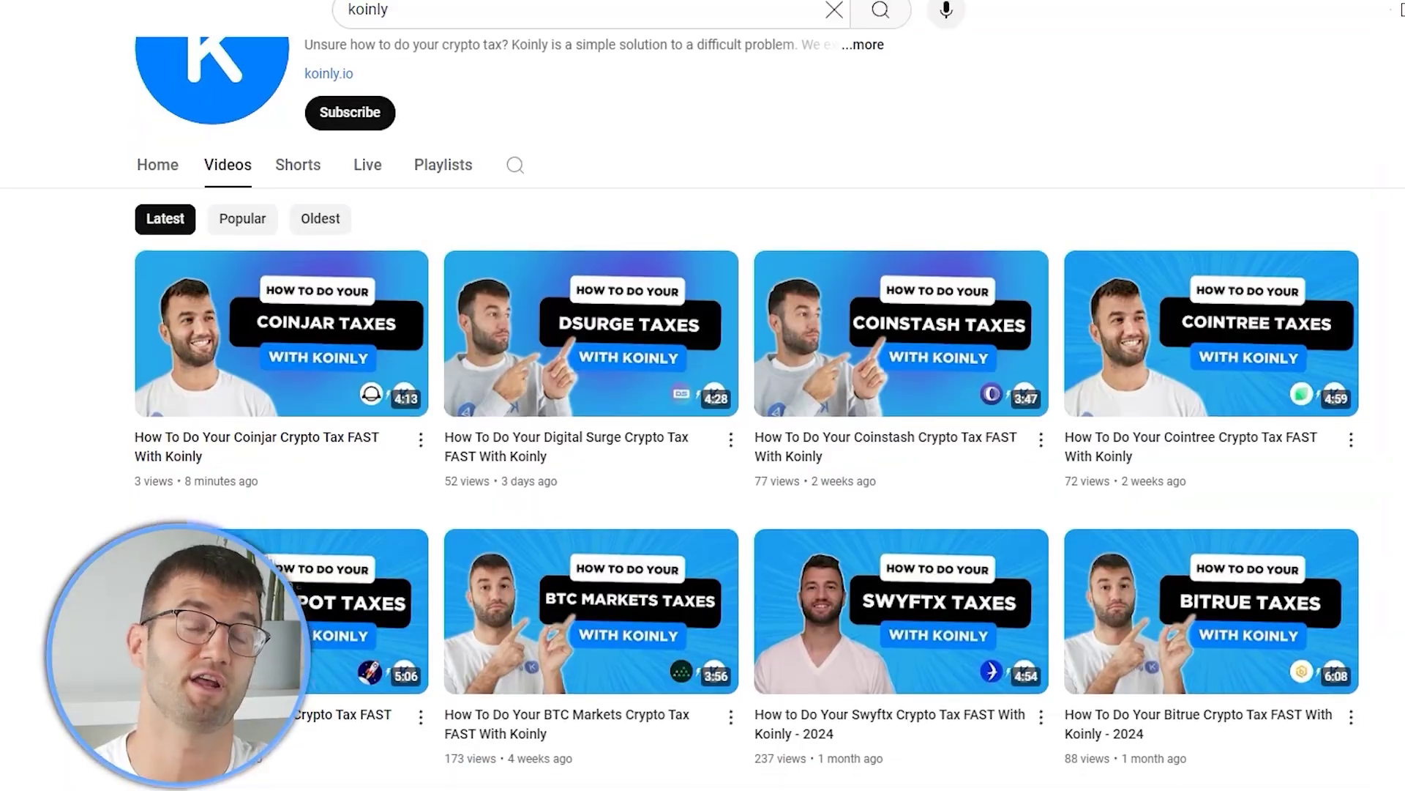
{"action": "scroll", "coordinate": [732, 439], "scroll_direction": "down", "scroll_amount": 5}
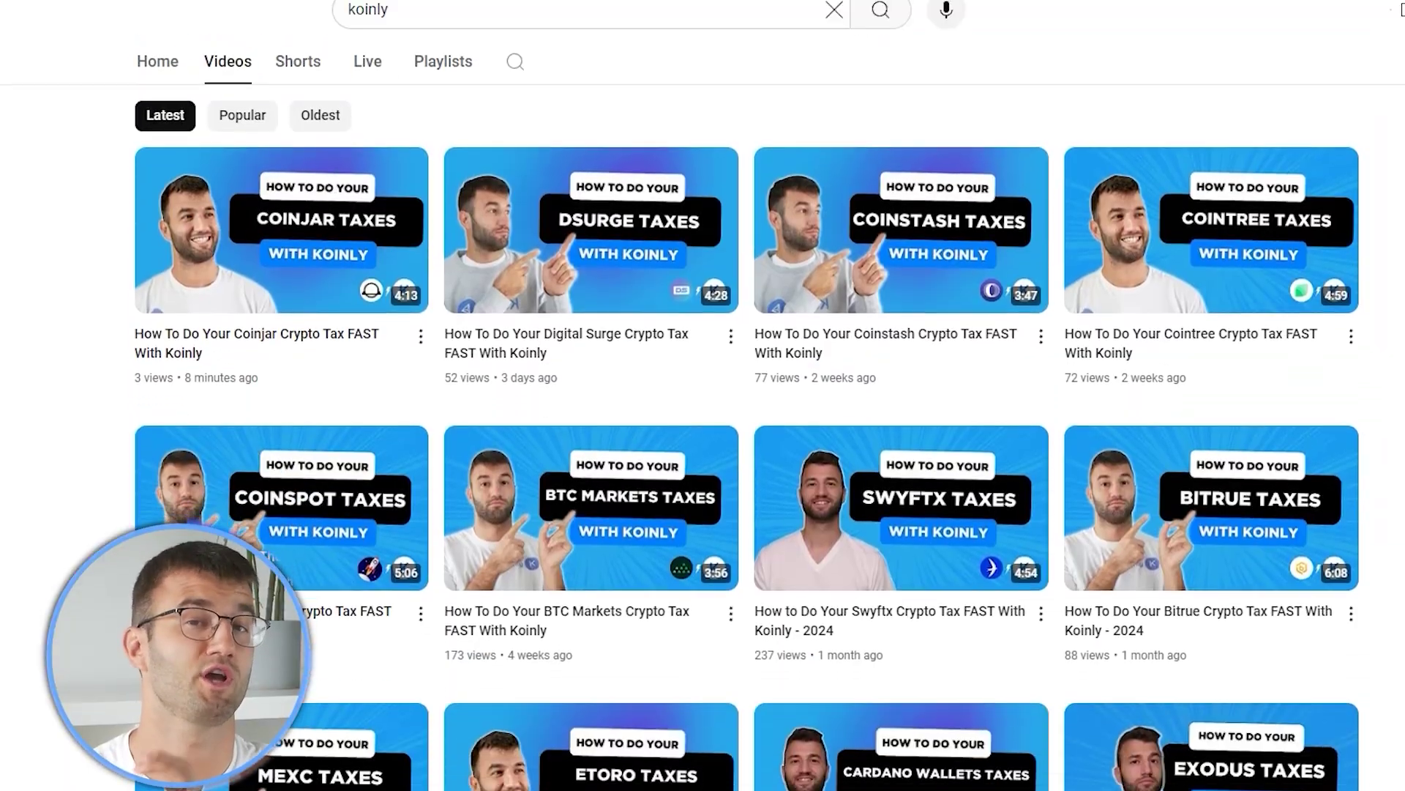
{"action": "scroll", "coordinate": [732, 439], "scroll_direction": "down", "scroll_amount": 3}
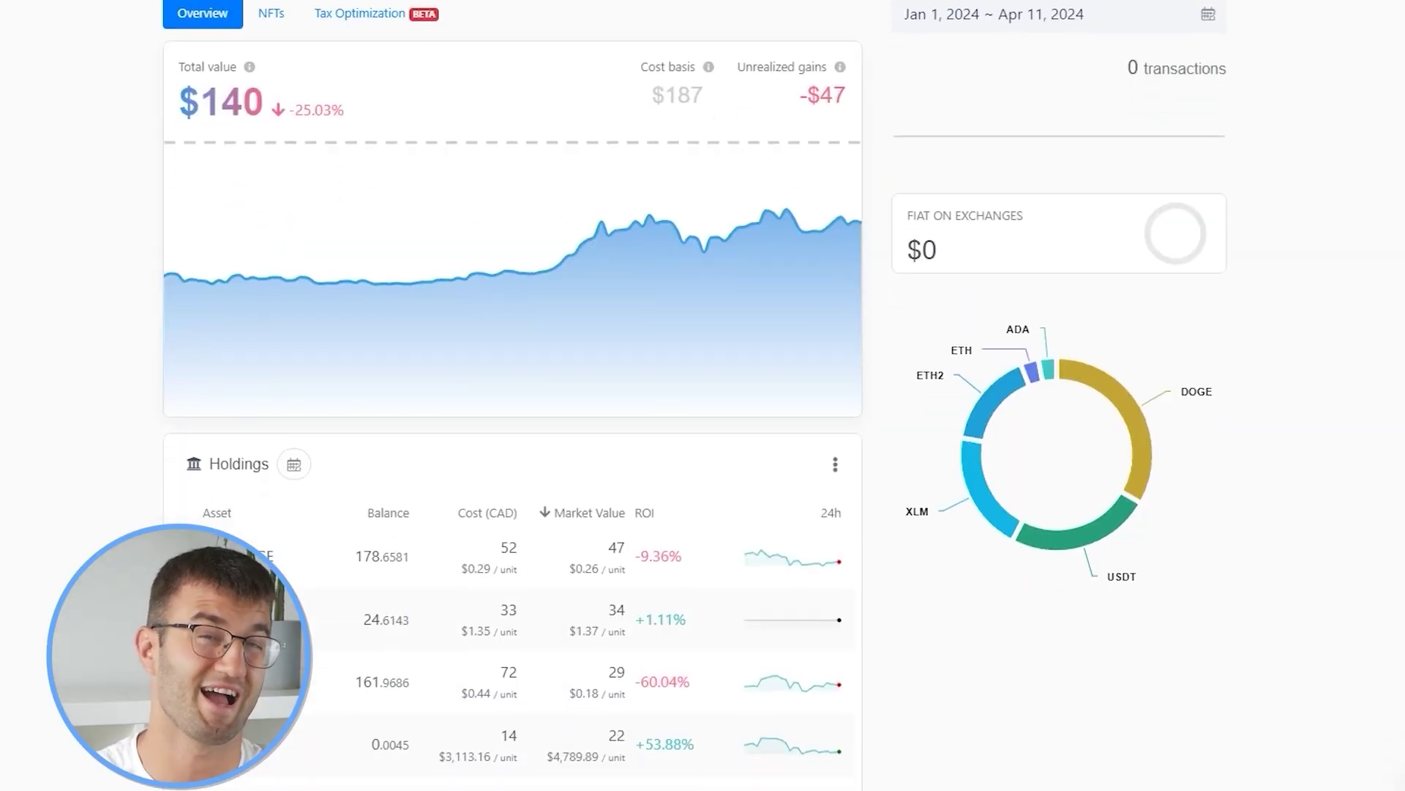
{"action": "scroll", "coordinate": [513, 439], "scroll_direction": "down", "scroll_amount": 3}
{"action": "scroll", "coordinate": [512, 439], "scroll_direction": "down", "scroll_amount": 1}
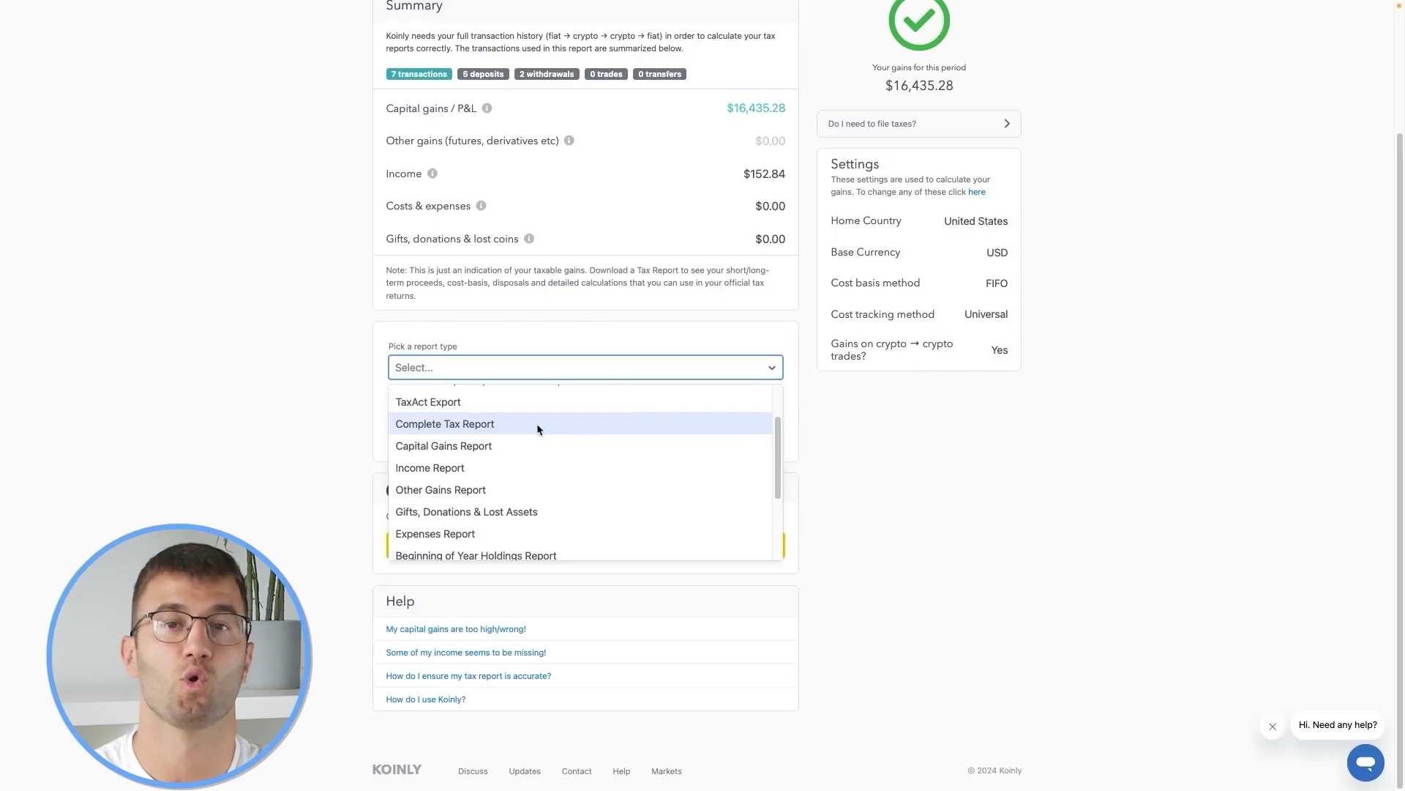
- Select the Complete Tax Report and download it
{"action": "left_click", "coordinate": [537, 426]}
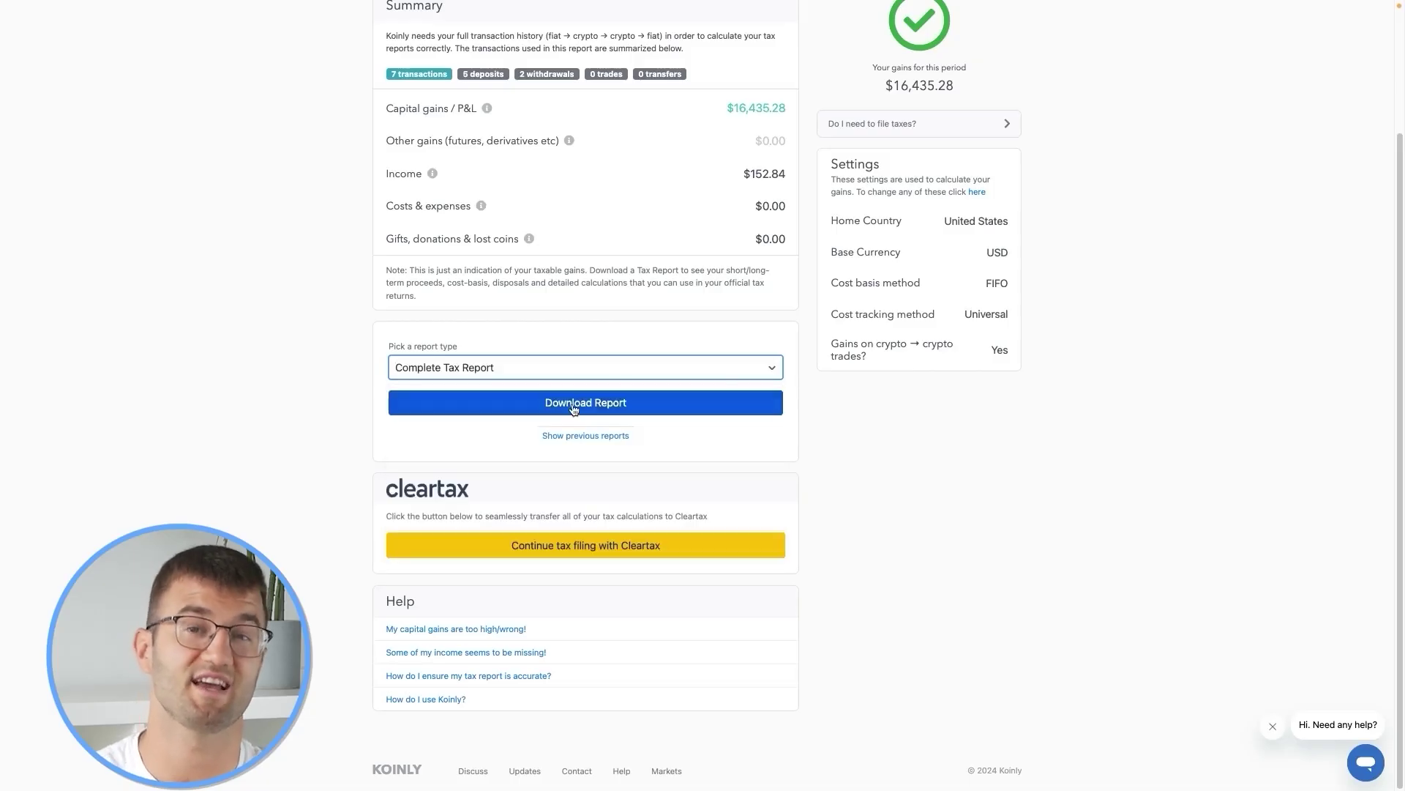
{"action": "left_click", "coordinate": [621, 404]}
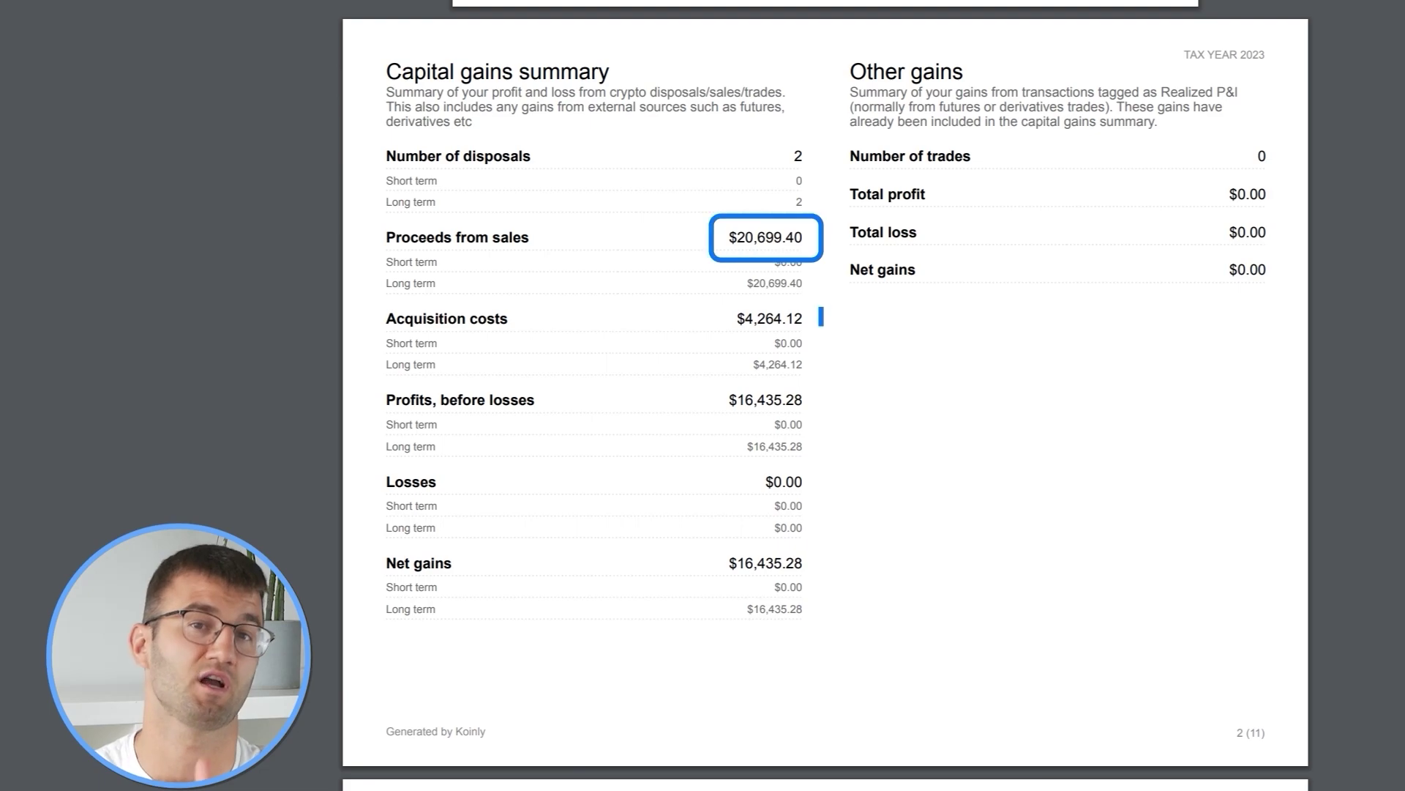